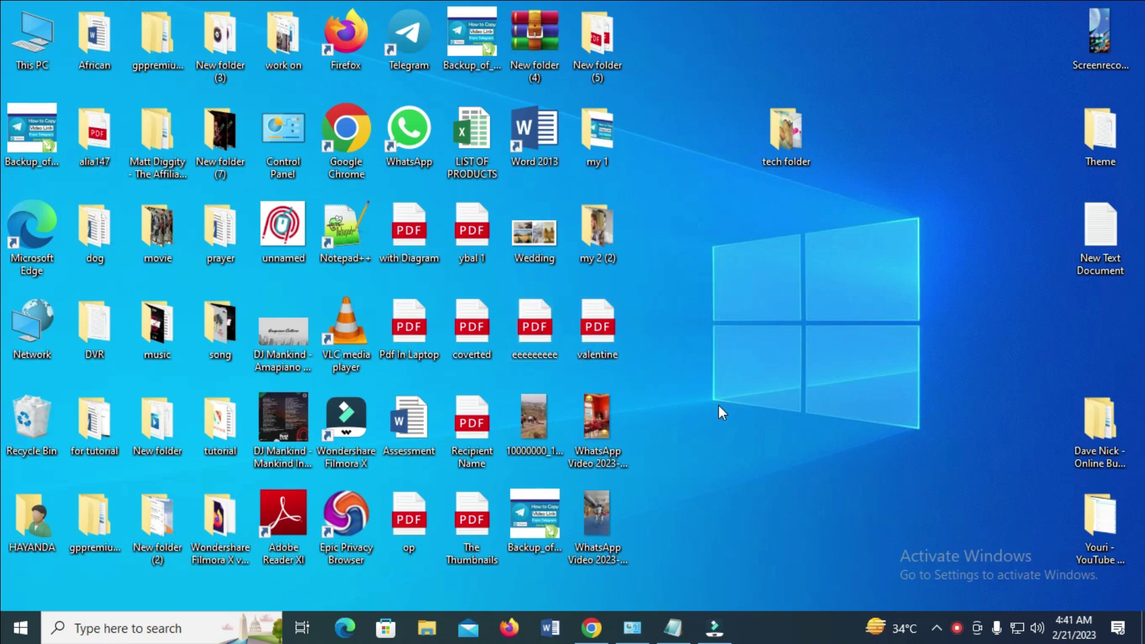
Bring the Gmail inbox to the front and start a blank new message
left_click(600, 629)
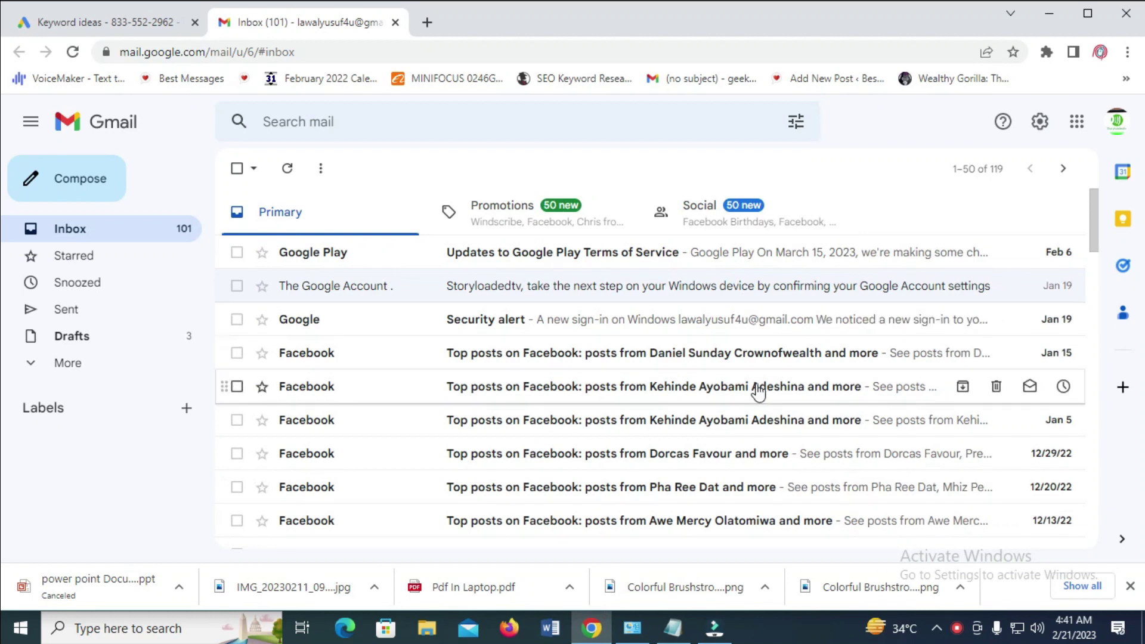
left_click(57, 165)
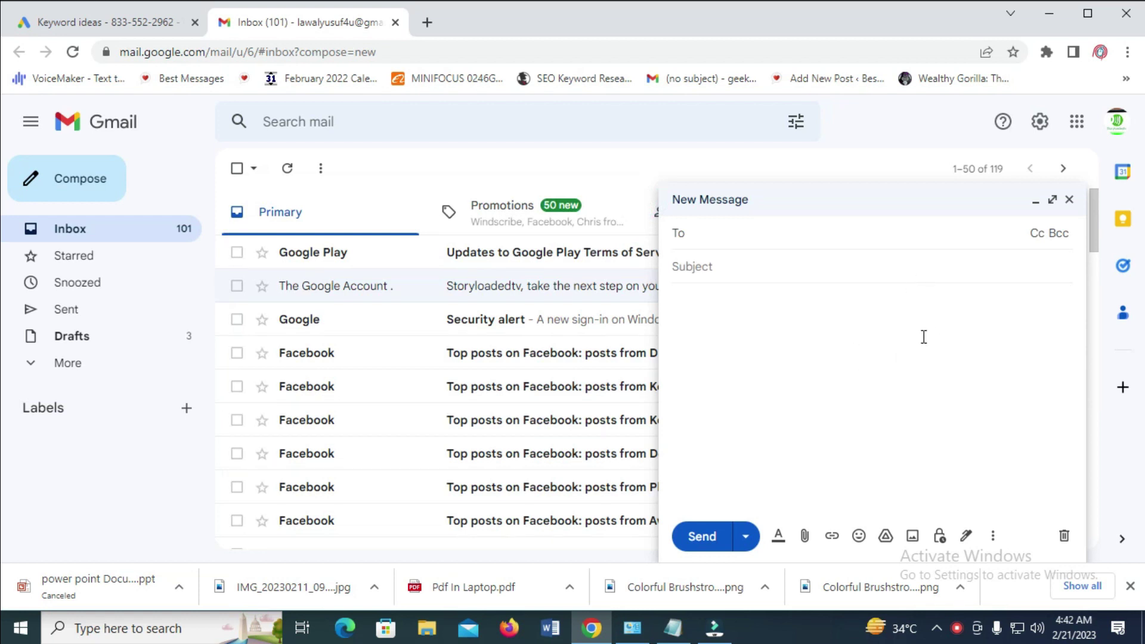
Address the draft to the suggested contact in the To field
left_click(729, 243)
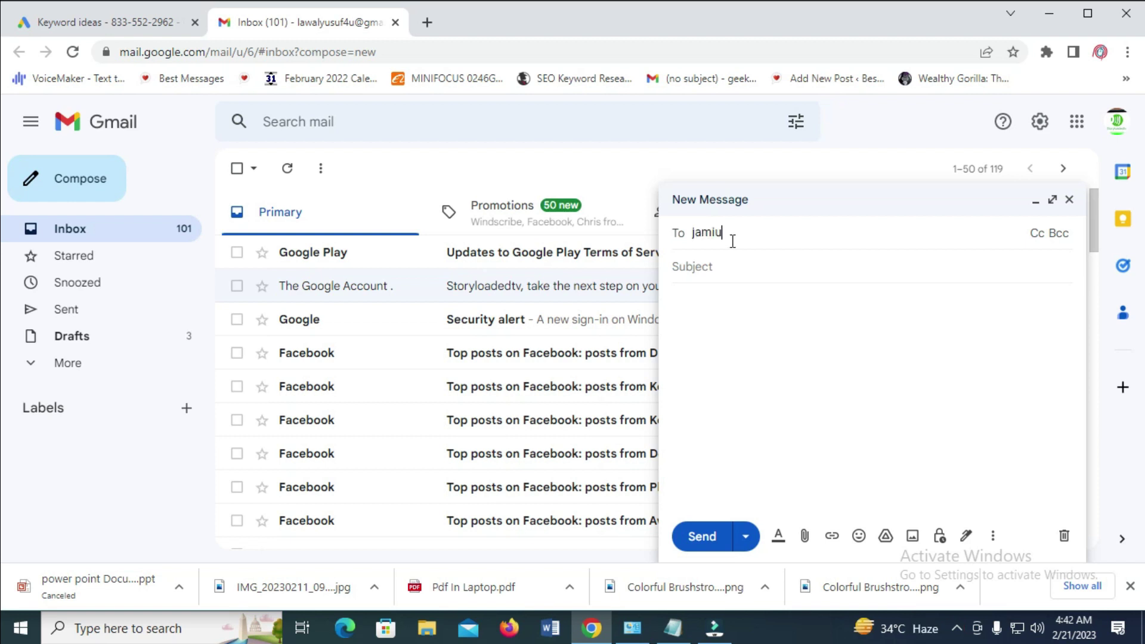
left_click(795, 280)
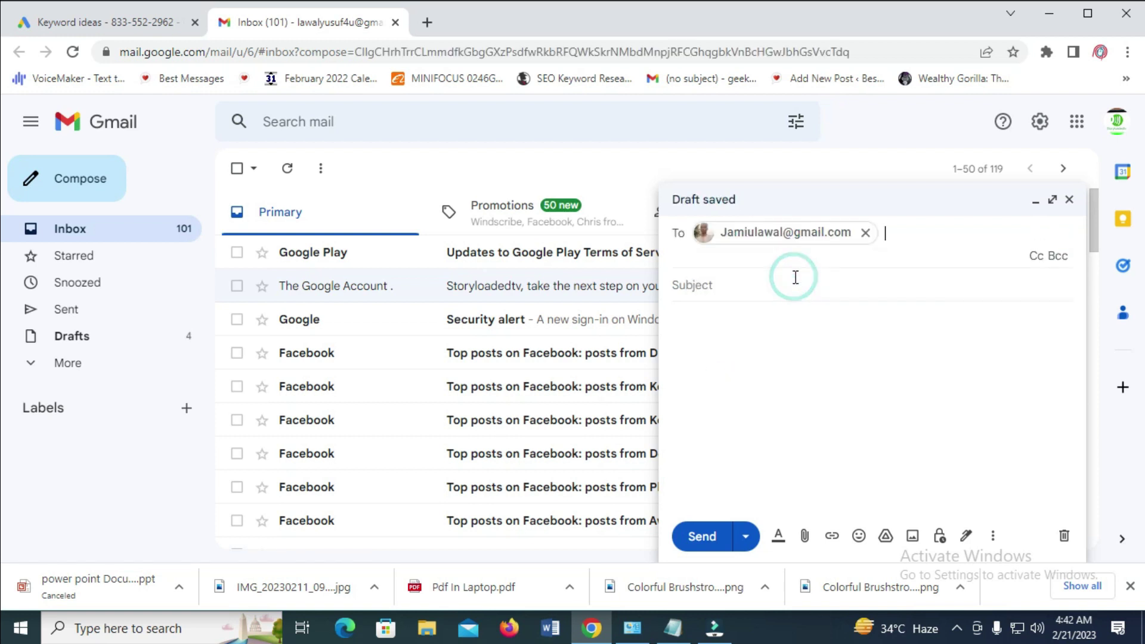
left_click(742, 267)
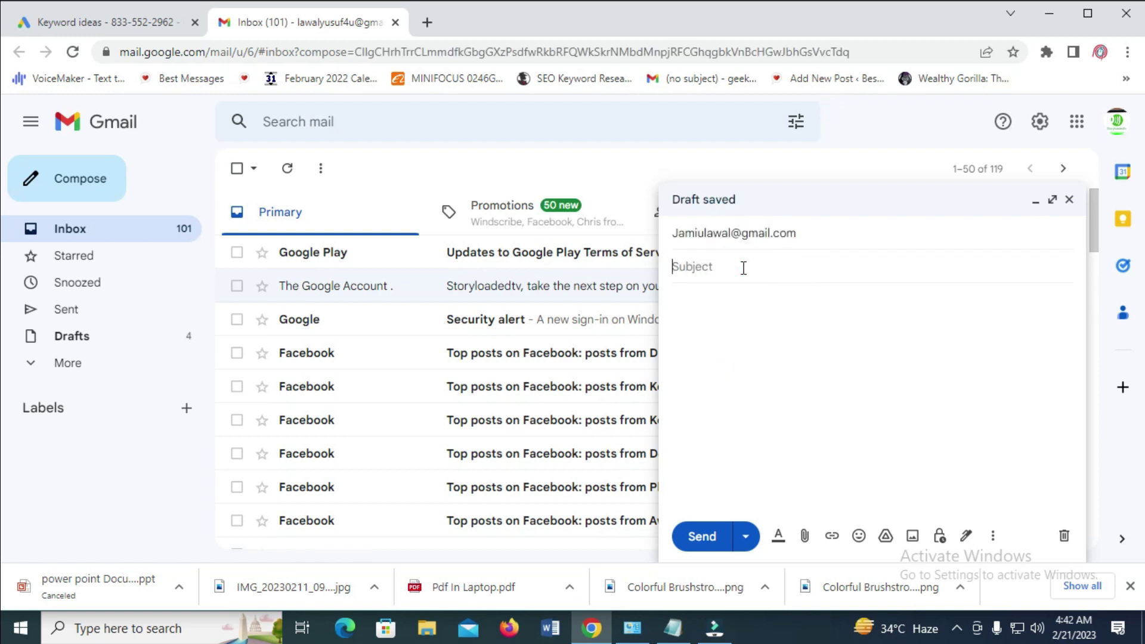
type("The written file")
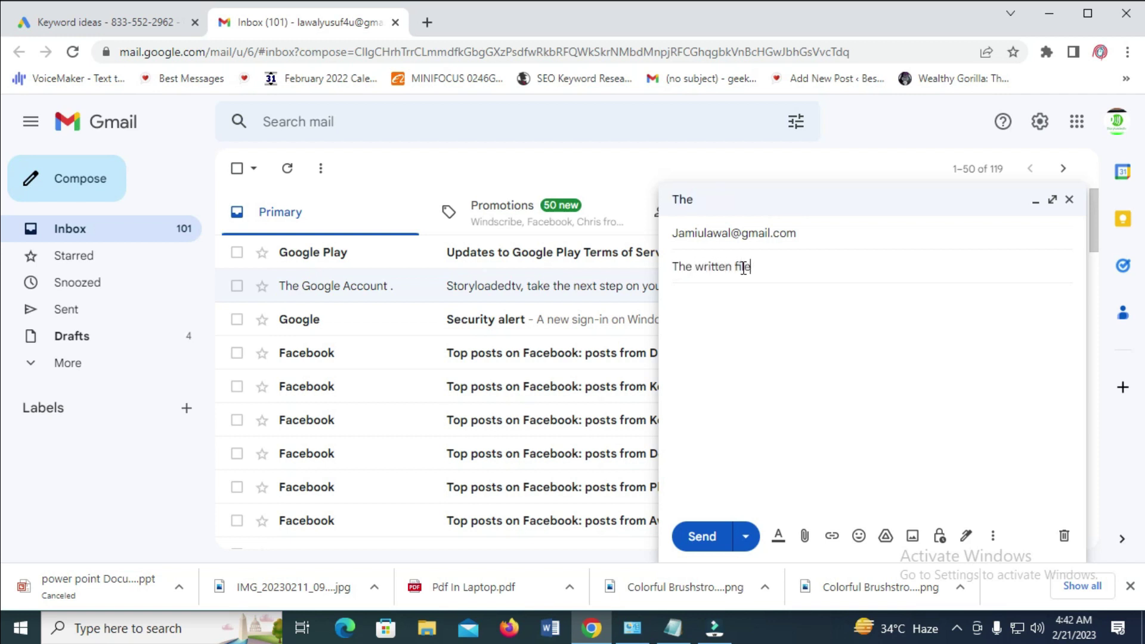
Add the subject 'The written file' and a short body line
left_click(733, 296)
left_click(724, 307)
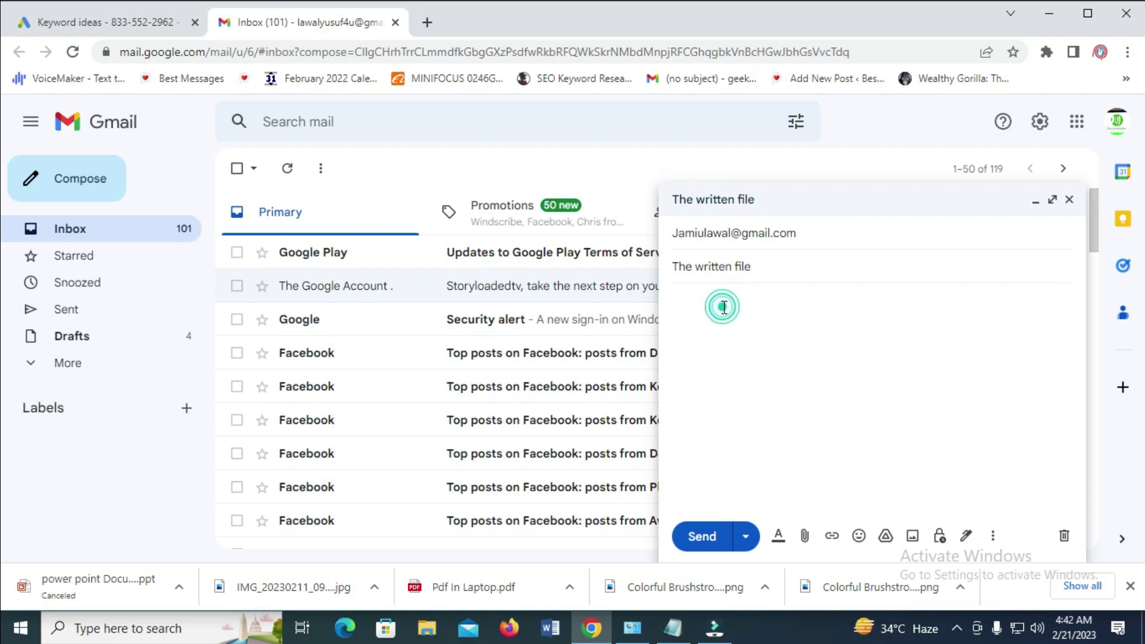
type("jhbxuhbxubcjkh khb ouc")
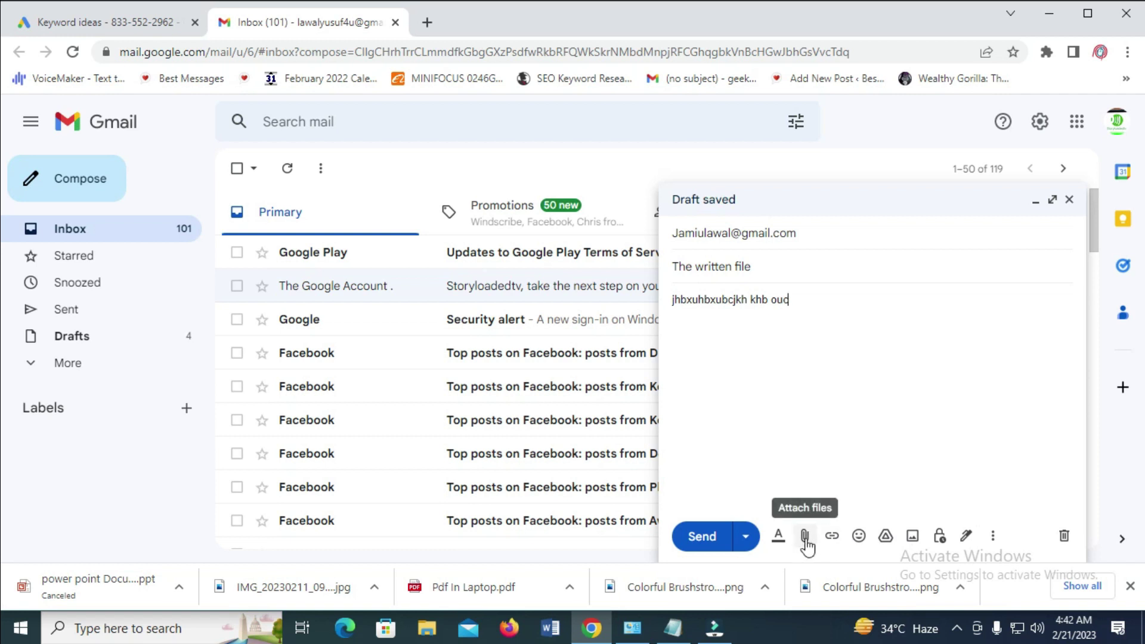
Attach valentine.pdf and eeeeeeeee.pdf from the Desktop folder
left_click(804, 537)
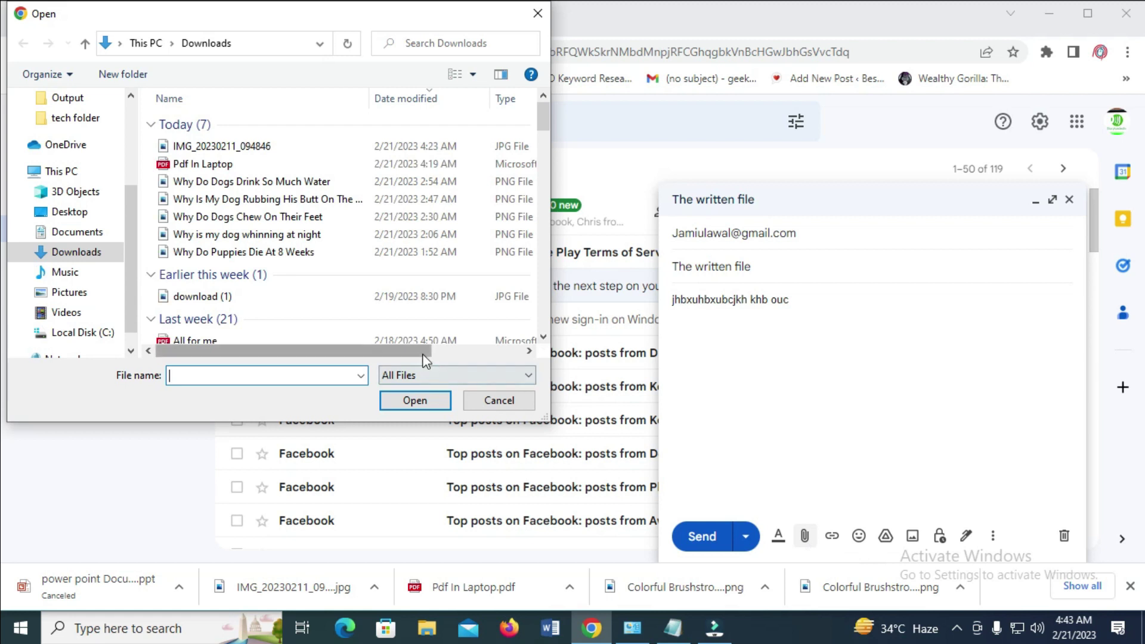
mouse_move(60, 171)
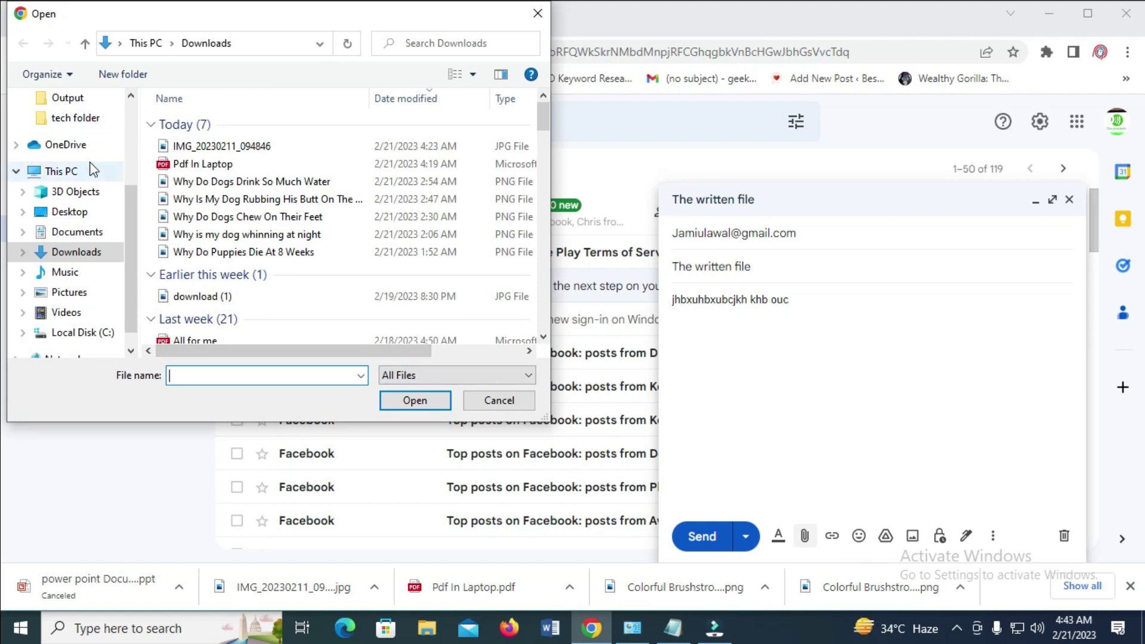
scroll(57, 260, "up", 1)
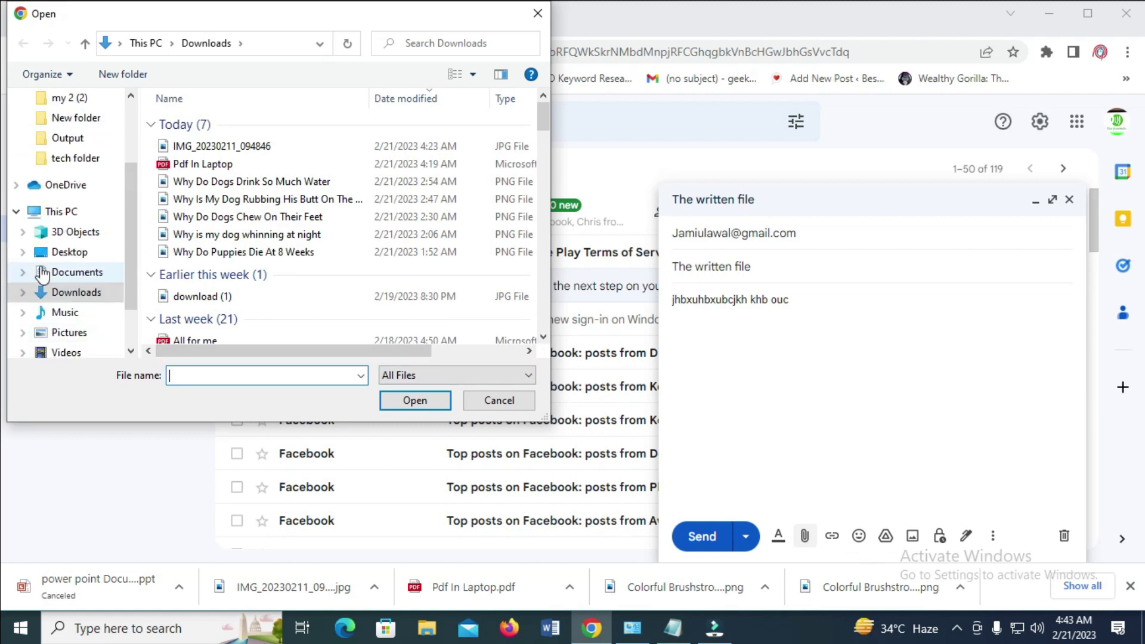
left_click(67, 255)
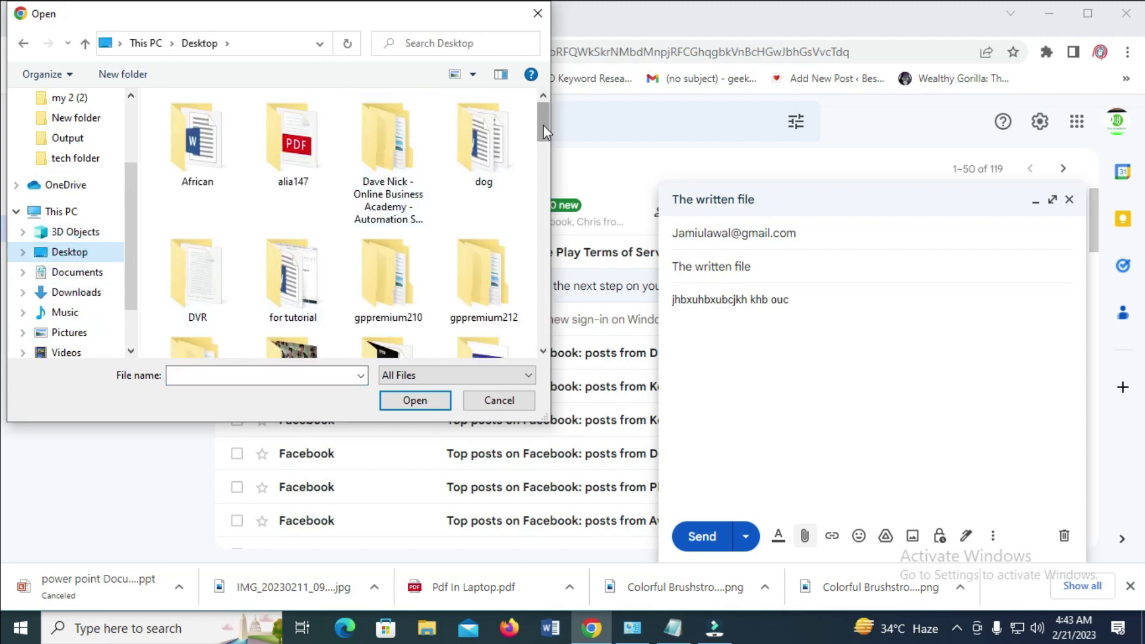
left_click_drag(543, 124, 551, 271)
scroll(552, 286, "down", 3)
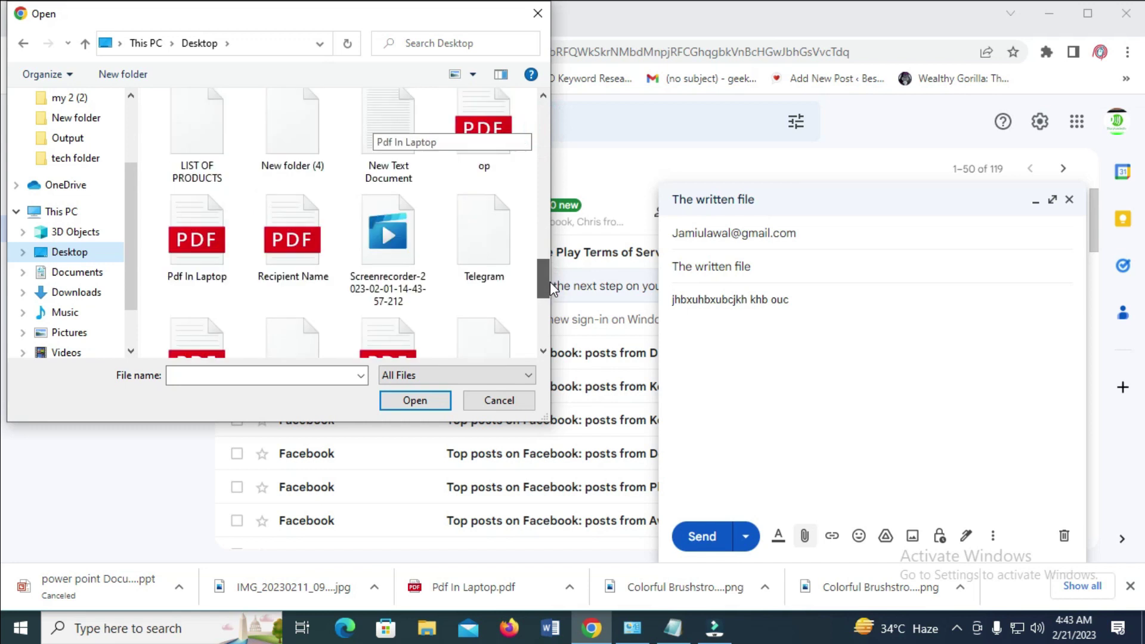
left_click_drag(552, 286, 536, 319)
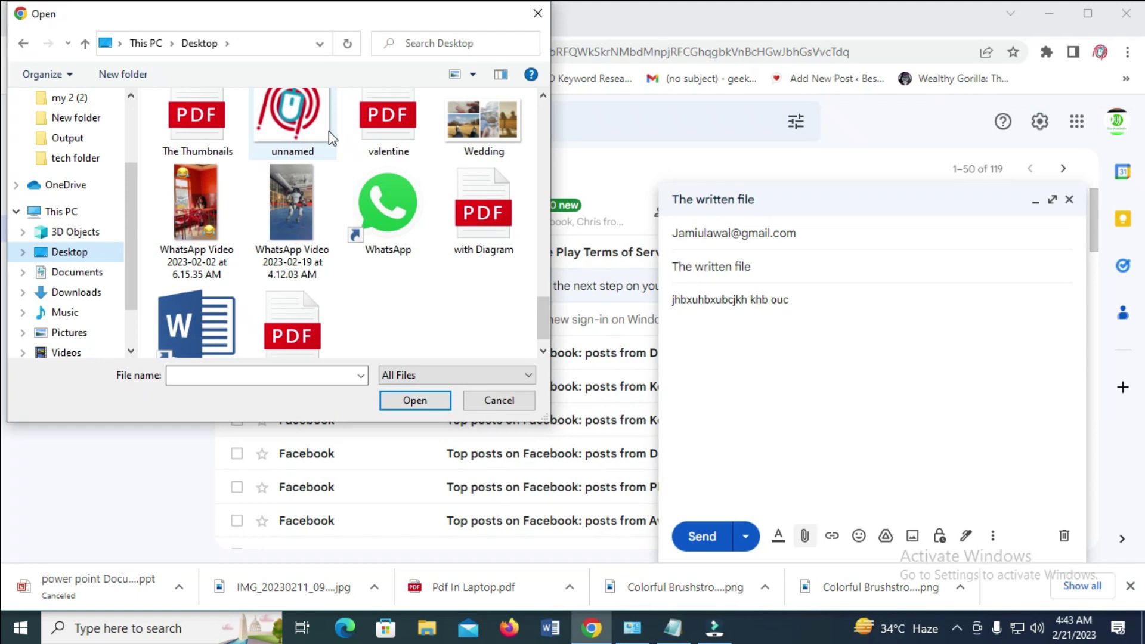
left_click(374, 128)
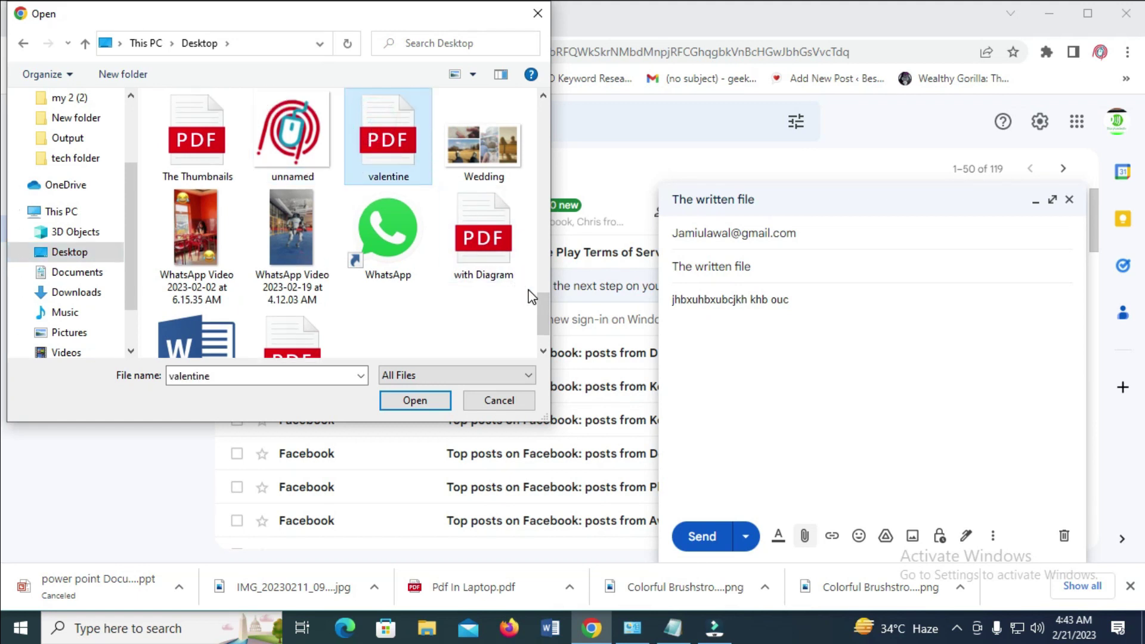
left_click_drag(539, 302, 548, 248)
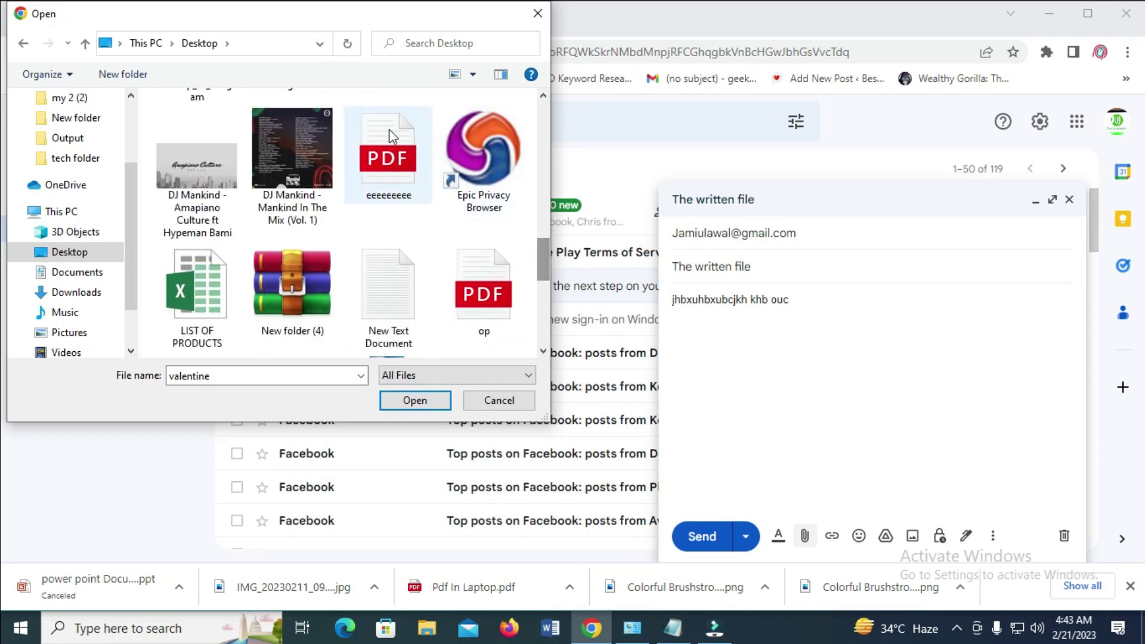
left_click(365, 148, "ctrl")
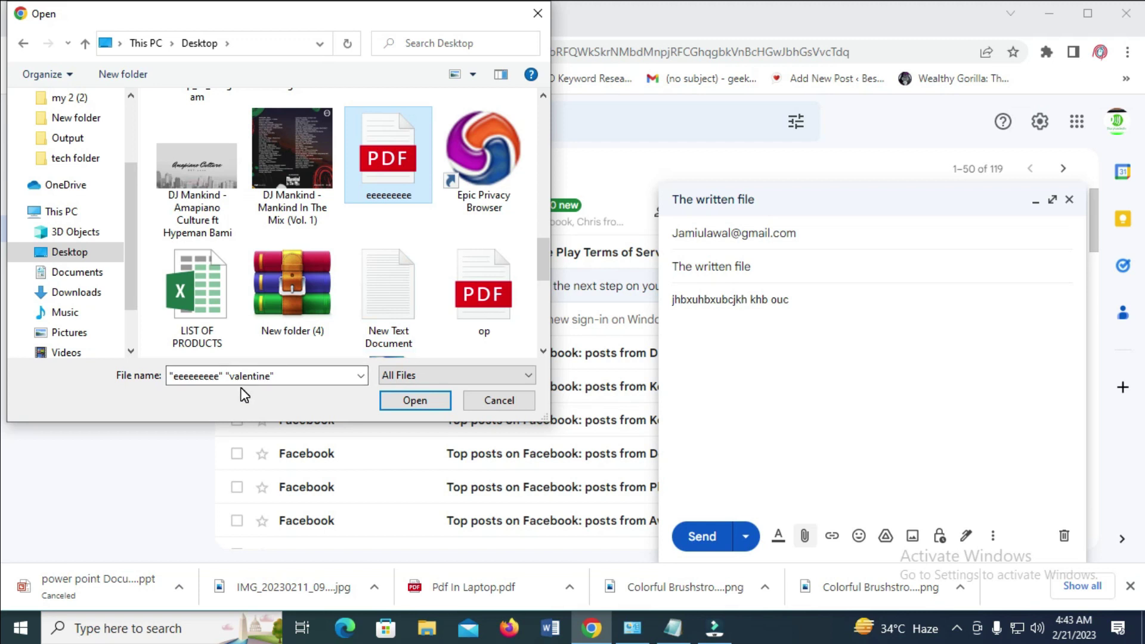
left_click(416, 401)
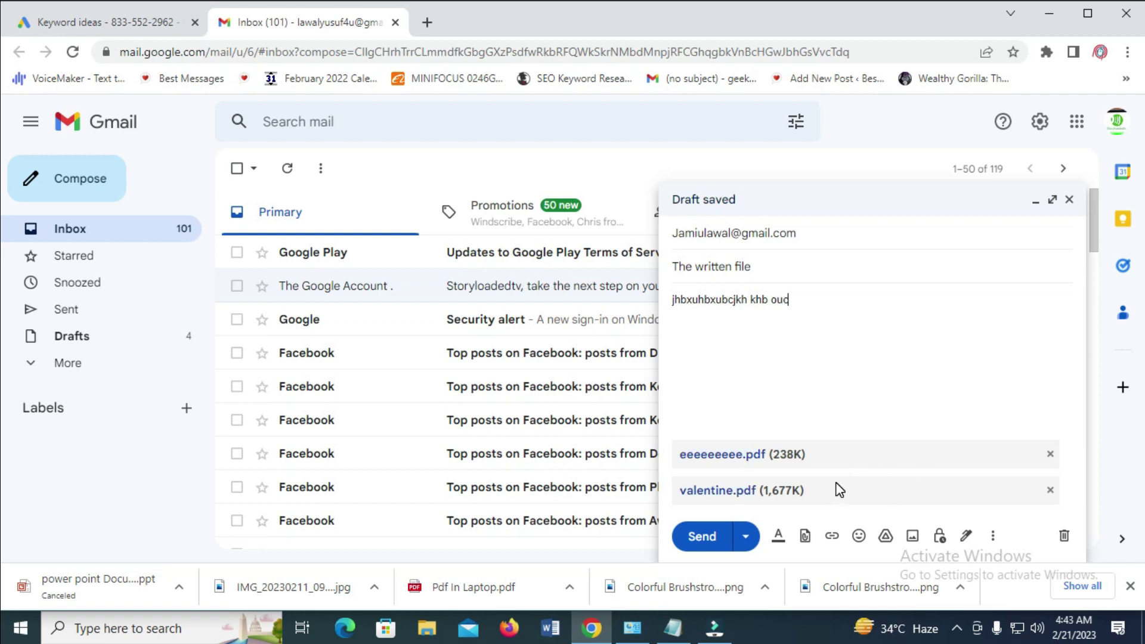
Send the email with its two PDF attachments
left_click(702, 536)
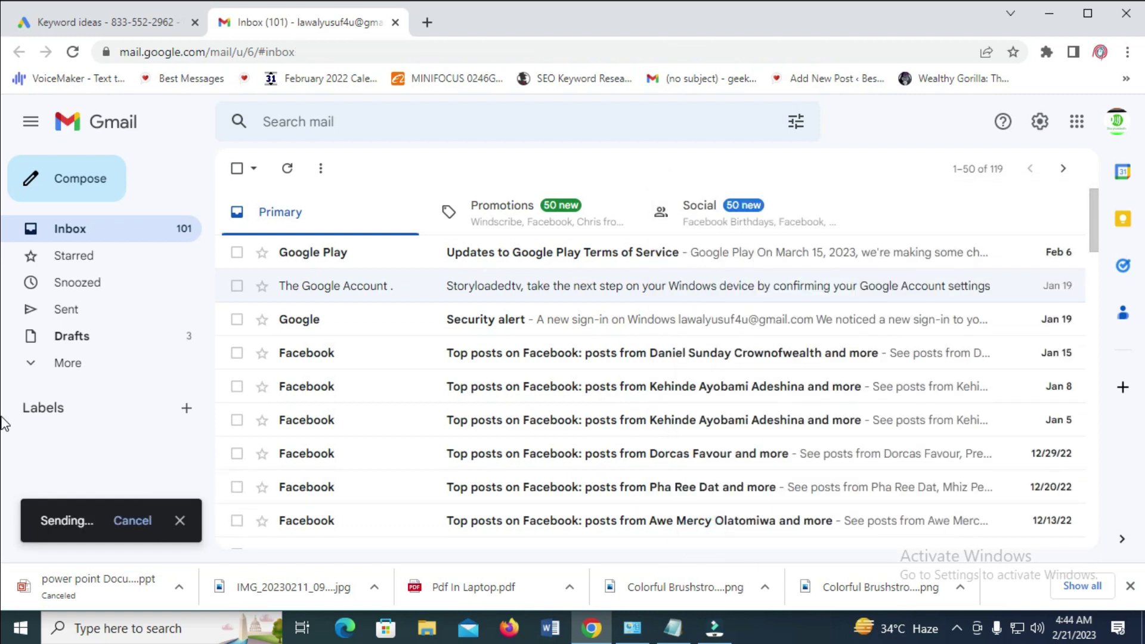